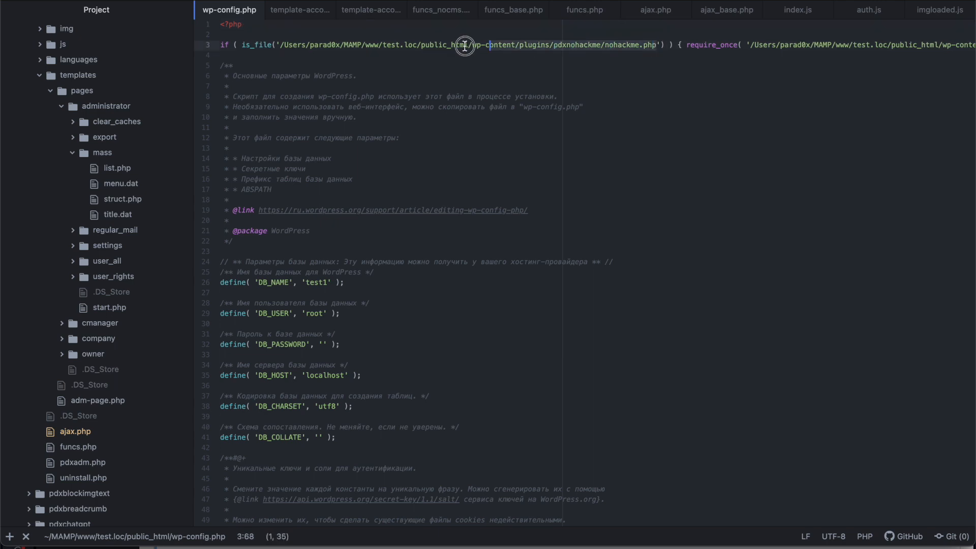
# Deselect the code in wp-config.php, switch to the browser, and open the NoHackMe Defender plugin's settings
pyautogui.click(369, 77)
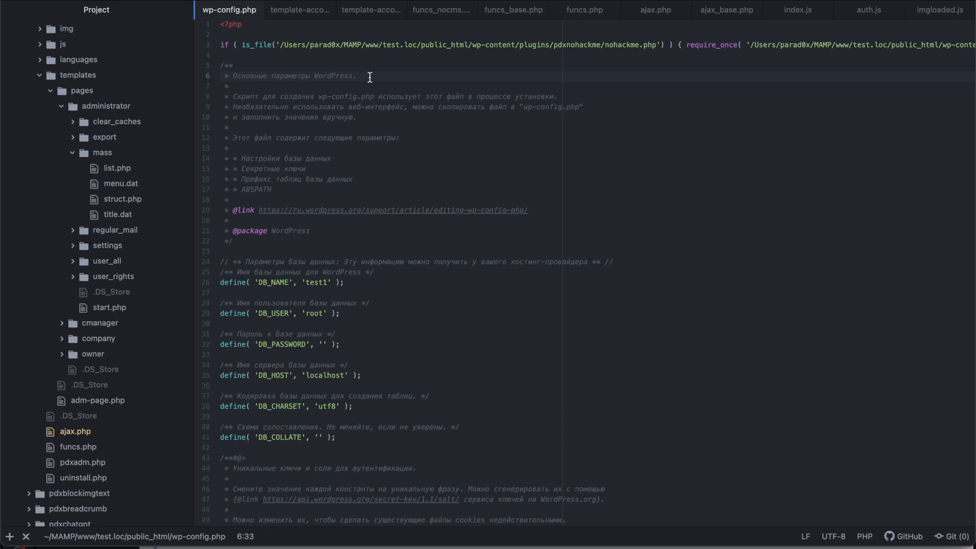
pyautogui.press('super+Tab')
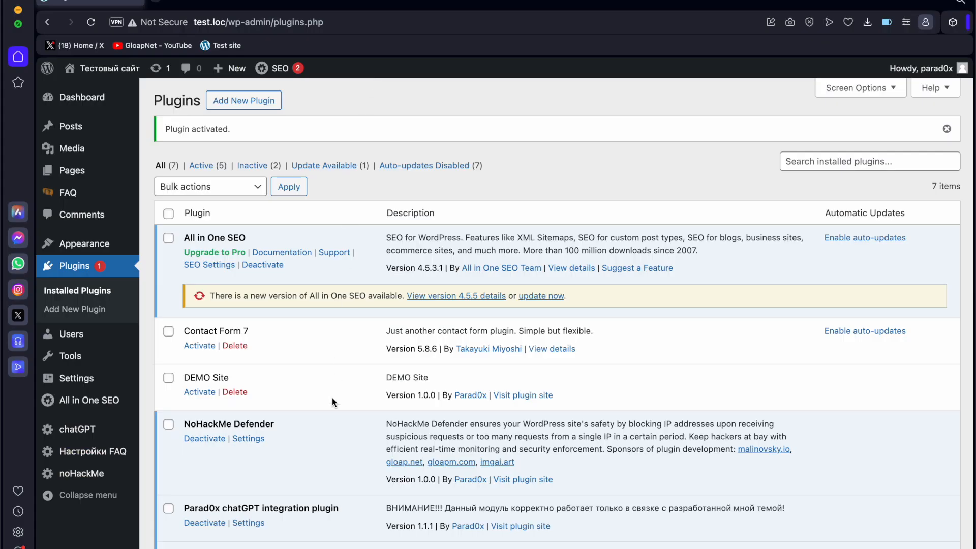
pyautogui.click(255, 441)
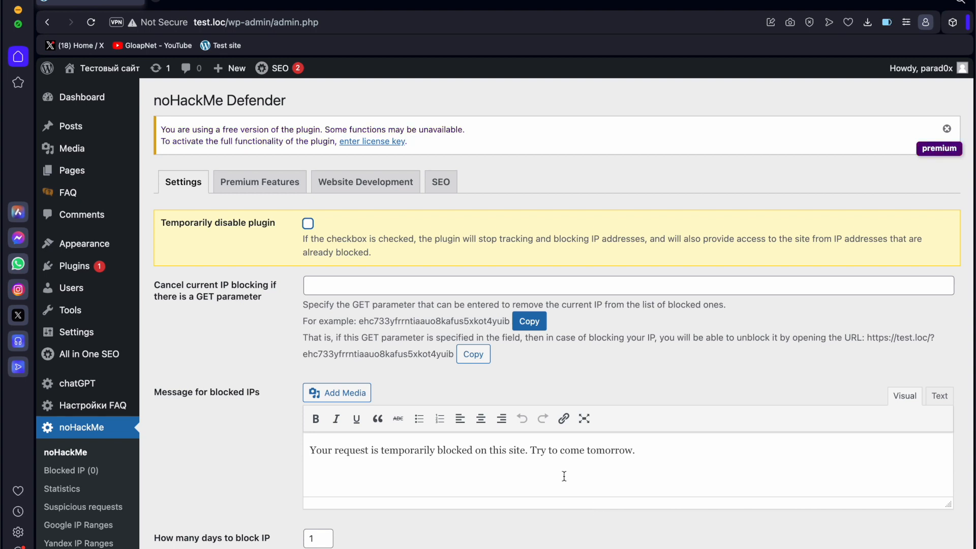
# Copy the example GET parameter and paste it into the field for cancelling the current IP blocking
pyautogui.click(325, 287)
pyautogui.click(317, 320)
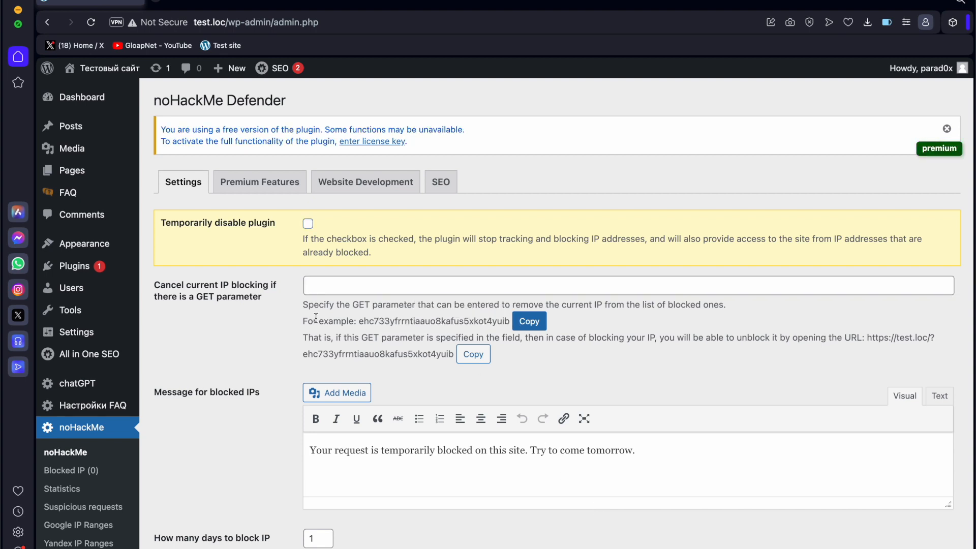
pyautogui.click(532, 321)
pyautogui.click(481, 286)
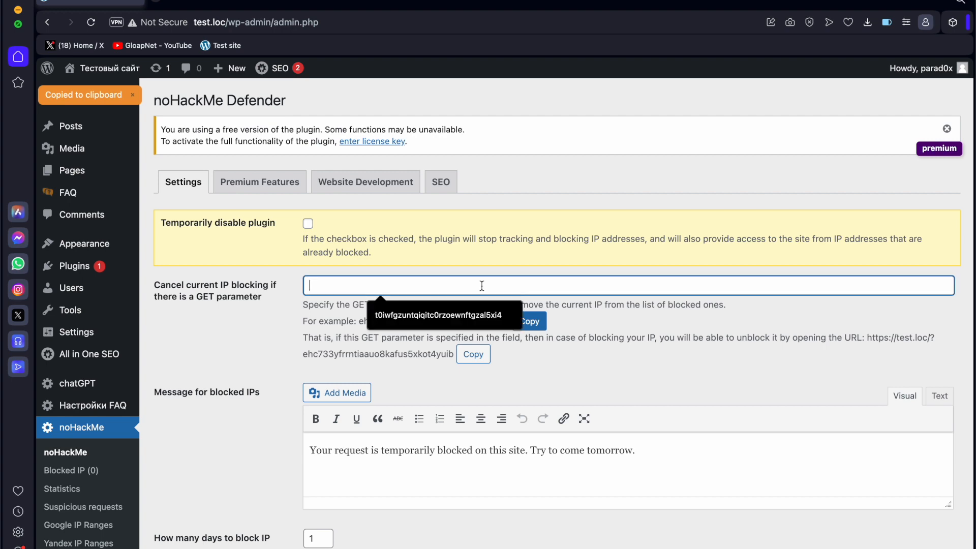
pyautogui.press('super+v')
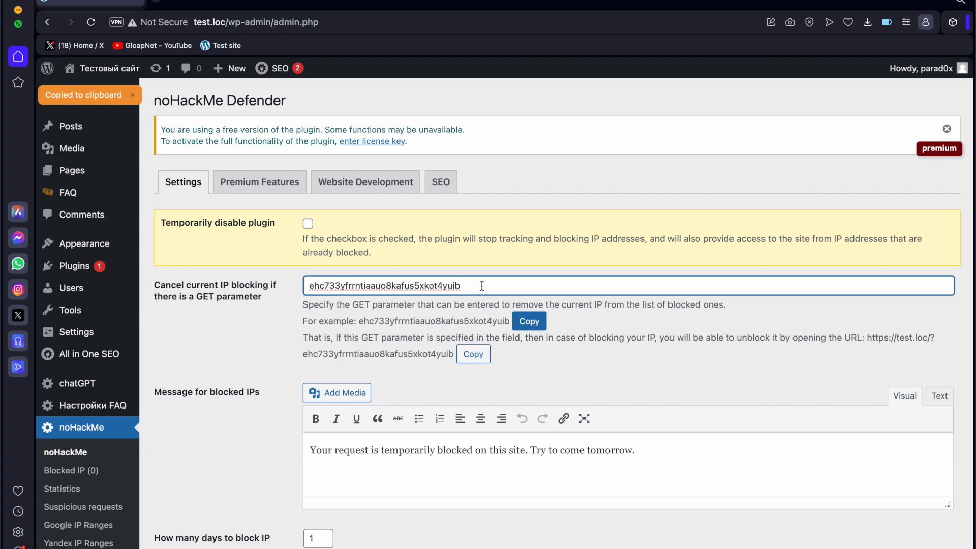
# Copy the example unblock URL, paste it into a new browser tab's address field, and highlight its GET parameter
pyautogui.click(474, 358)
pyautogui.click(157, 3)
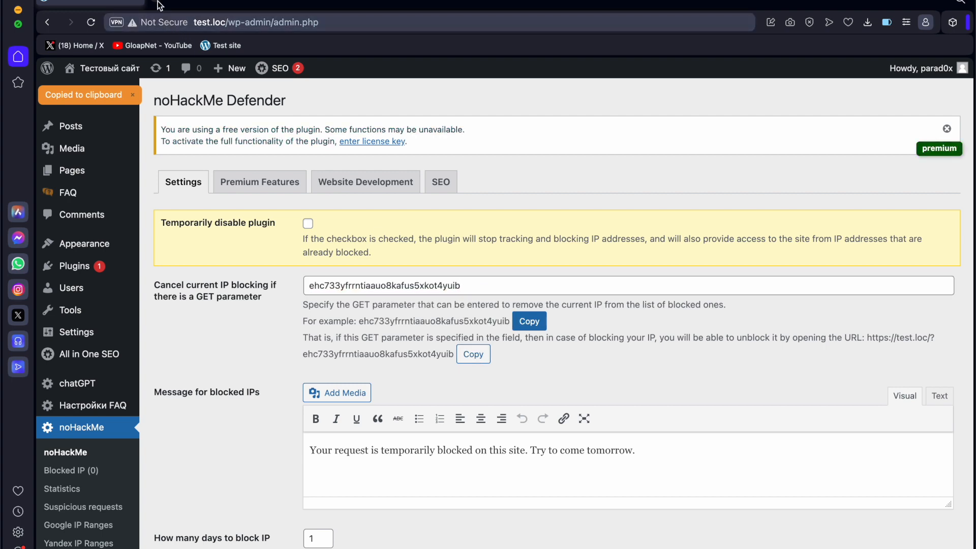
pyautogui.press('super+v')
pyautogui.moveTo(361, 22); pyautogui.dragTo(193, 21)
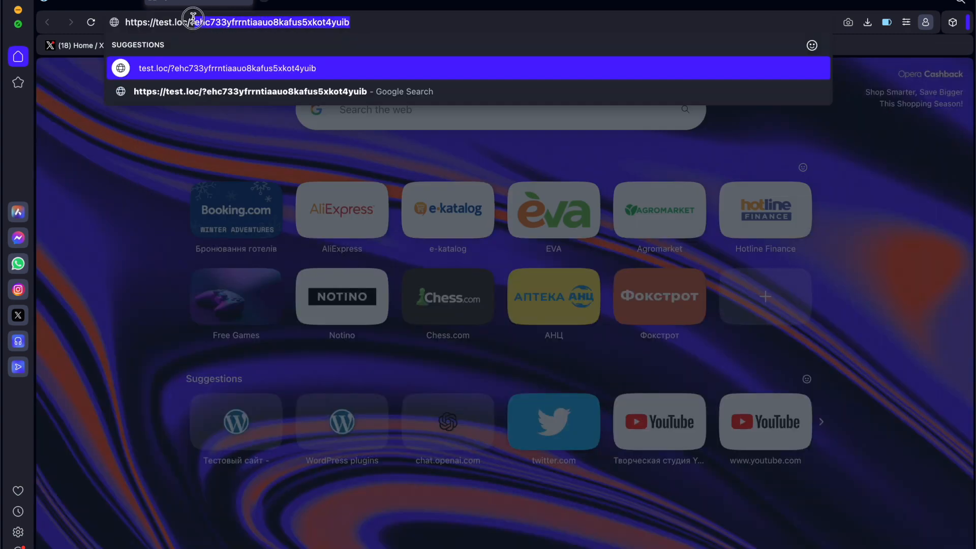
pyautogui.click(406, 20)
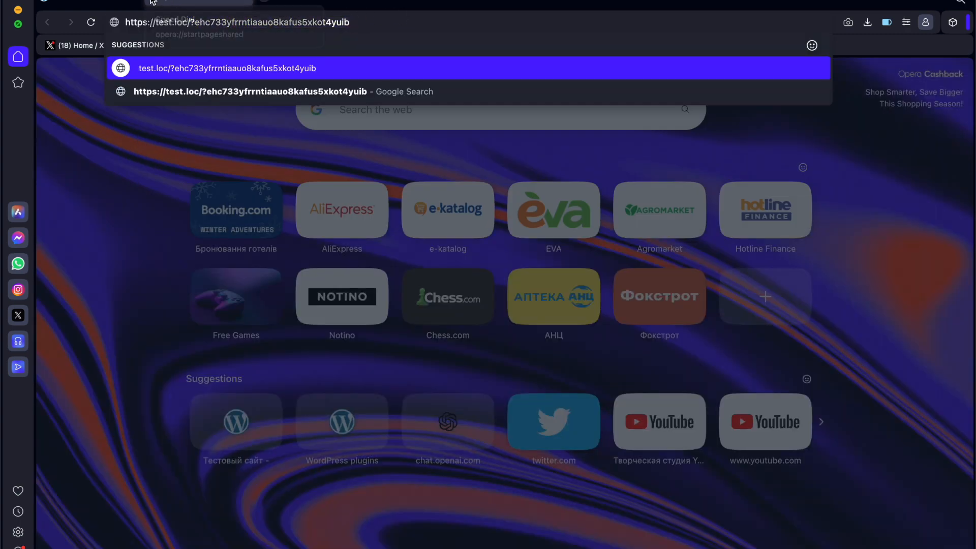
# Close the new browser tab and clear the field for cancelling the current IP blocking
pyautogui.click(152, 2)
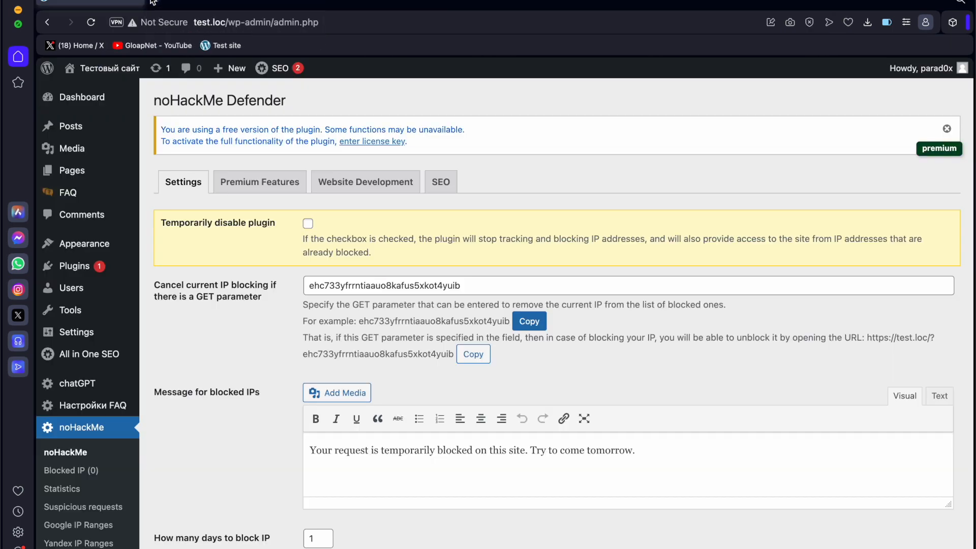
pyautogui.doubleClick(504, 290)
pyautogui.press('BackSpace')
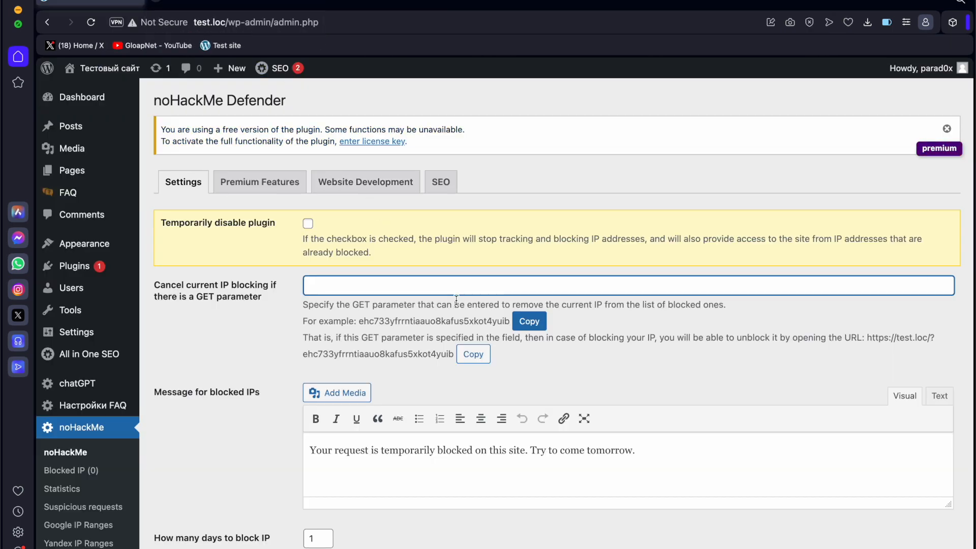
# Make "Try to come tomorrow" bold in the message for blocked IPs
pyautogui.scroll(-3, 431, 333)
pyautogui.click(521, 309)
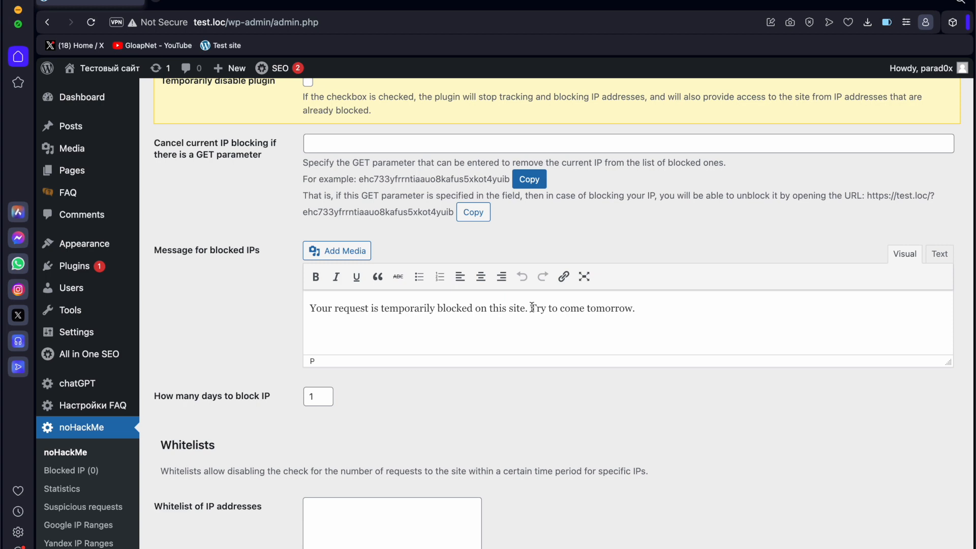
pyautogui.moveTo(531, 307); pyautogui.dragTo(634, 306)
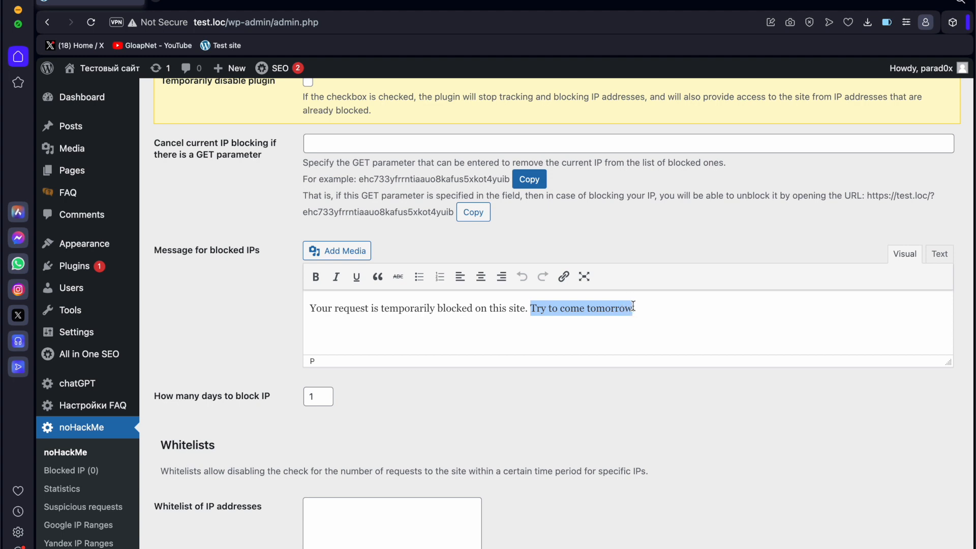
pyautogui.click(315, 277)
pyautogui.click(578, 392)
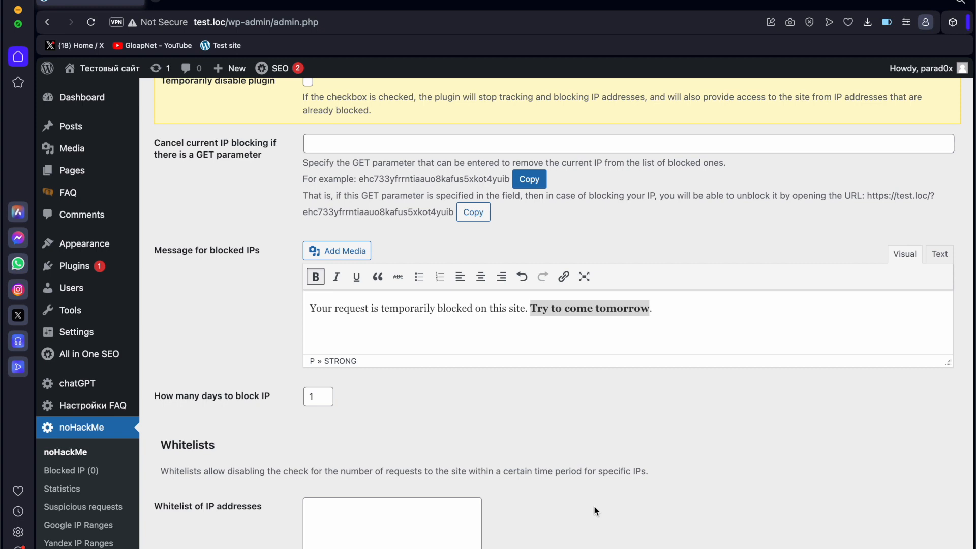
# Examine the IP blocking duration and the IP address whitelist, including the listed current and site IP addresses
pyautogui.scroll(-5, 593, 506)
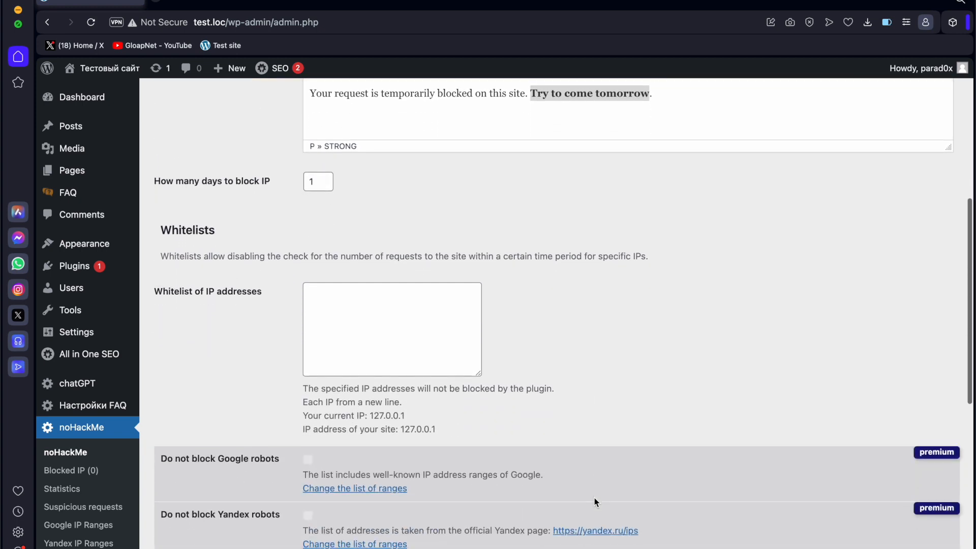
pyautogui.click(322, 182)
pyautogui.click(500, 209)
pyautogui.scroll(-2, 500, 209)
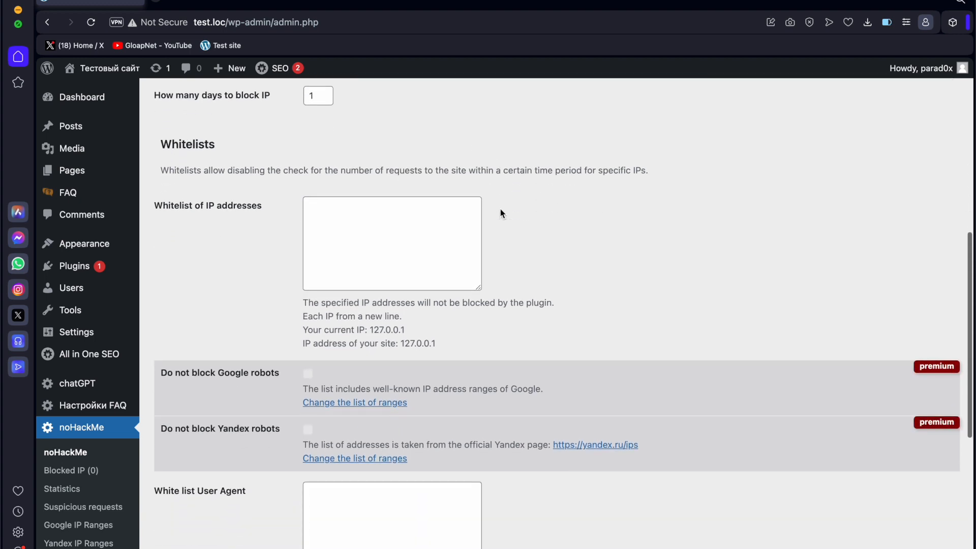
pyautogui.click(380, 229)
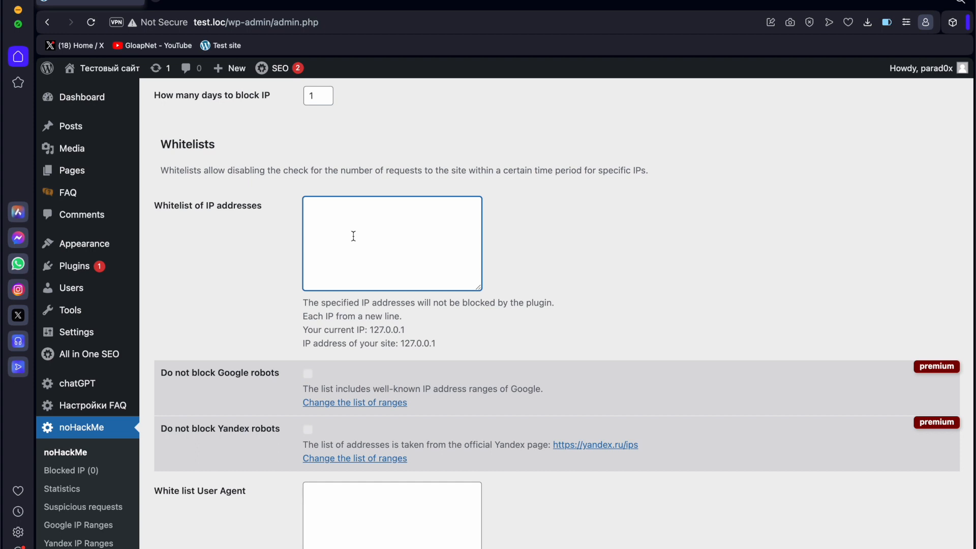
pyautogui.click(404, 330)
pyautogui.moveTo(404, 330); pyautogui.dragTo(370, 331)
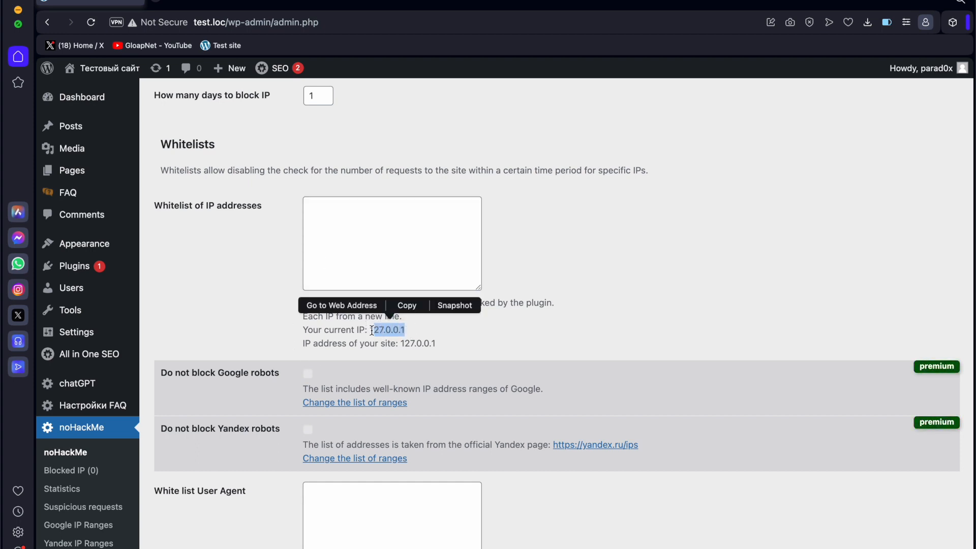
pyautogui.click(434, 344)
pyautogui.moveTo(434, 344); pyautogui.dragTo(401, 343)
pyautogui.click(507, 347)
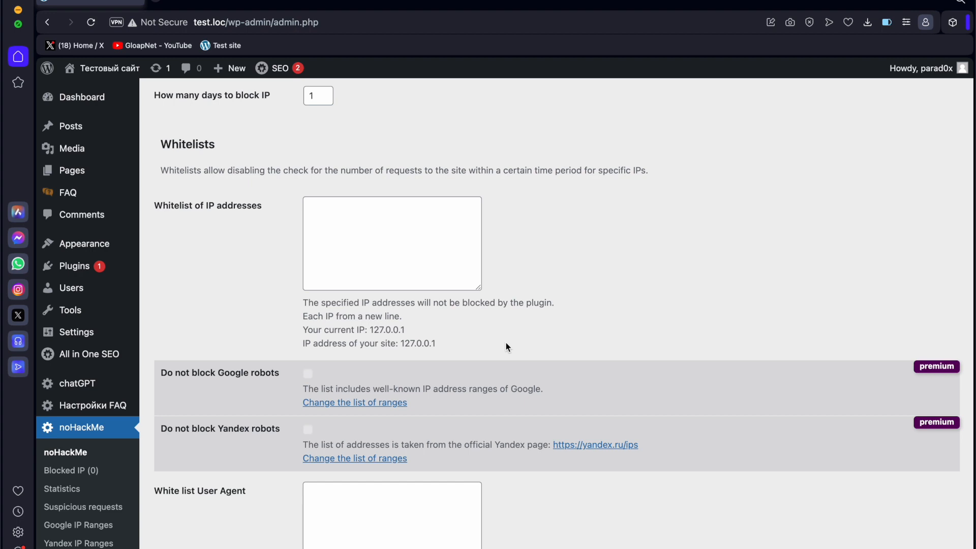
# Copy Googlebot from the list of popular User Agents and paste it into the User Agent whitelist
pyautogui.scroll(-4, 508, 347)
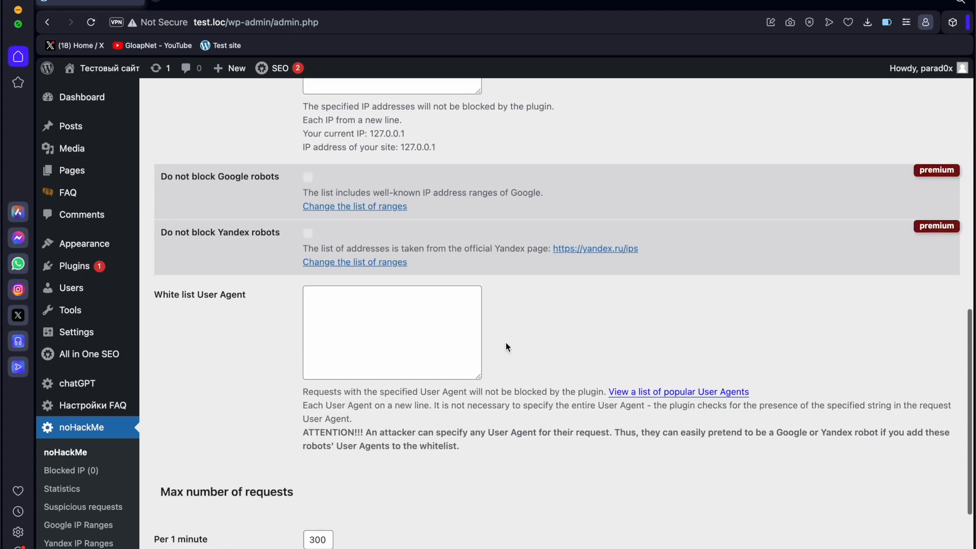
pyautogui.scroll(-4, 507, 347)
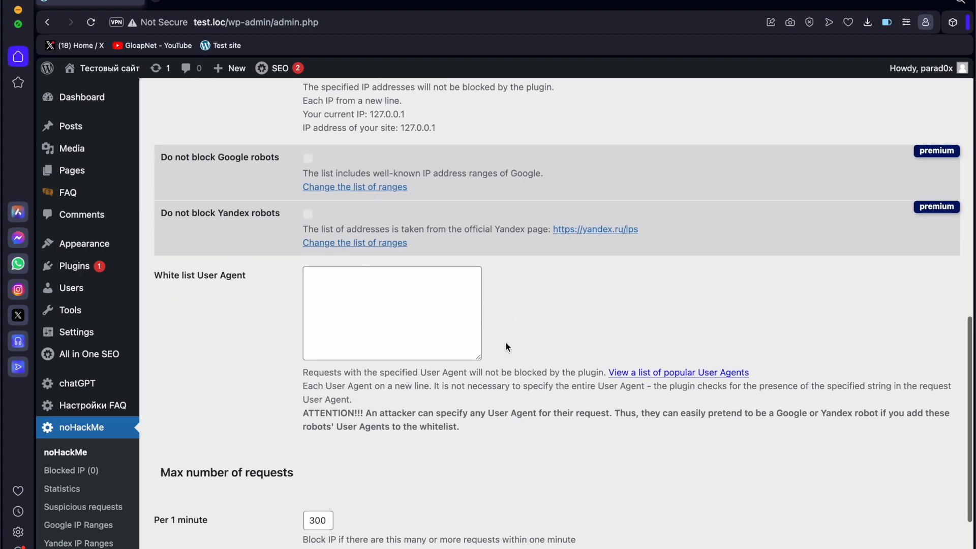
pyautogui.click(413, 155)
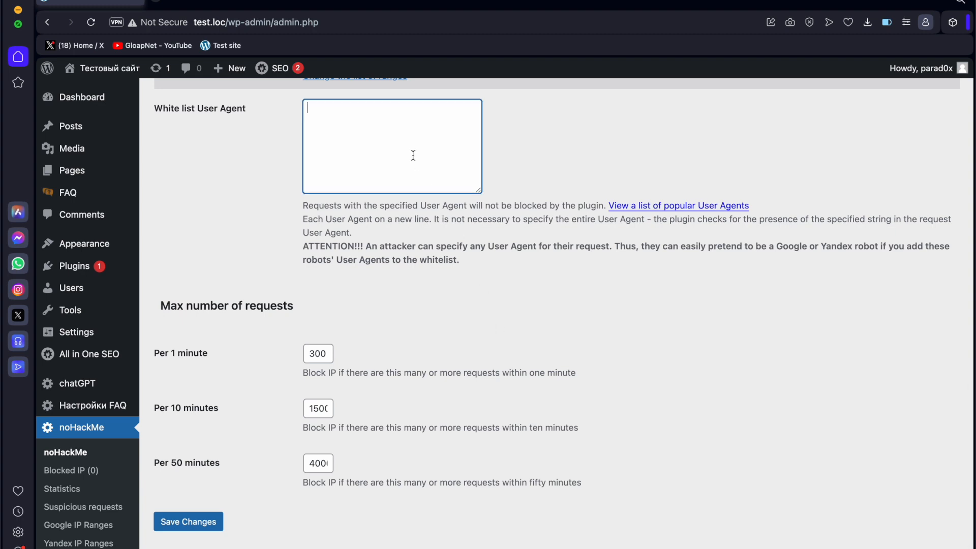
pyautogui.click(679, 204)
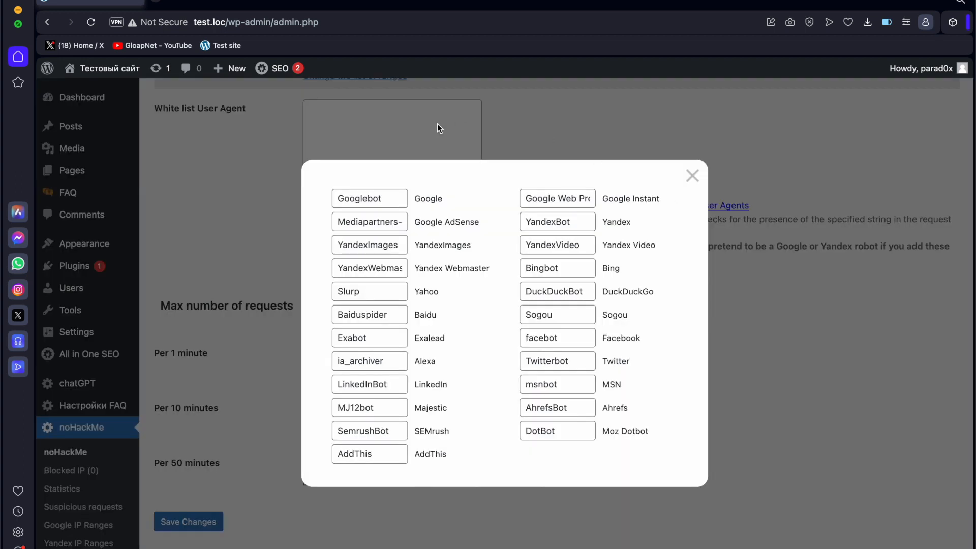
pyautogui.click(388, 198)
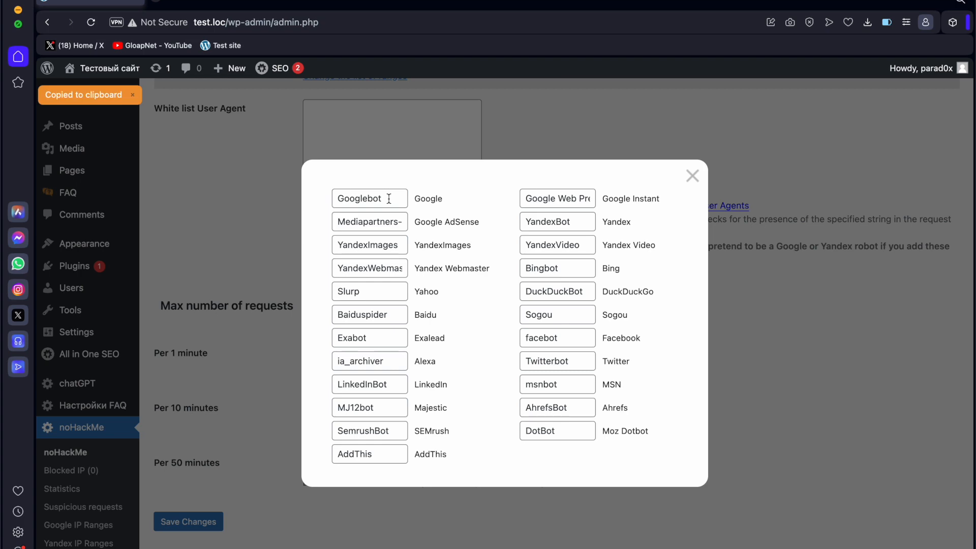
pyautogui.click(402, 129)
pyautogui.click(367, 118)
pyautogui.press('super+v')
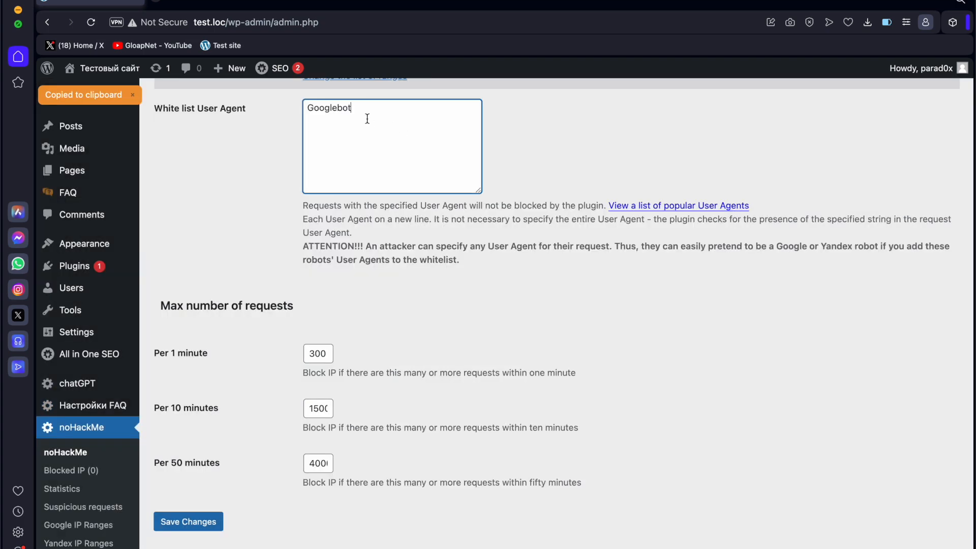
# Add YandexImages from the popular User Agents list on a new line of the User Agent whitelist
pyautogui.click(628, 204)
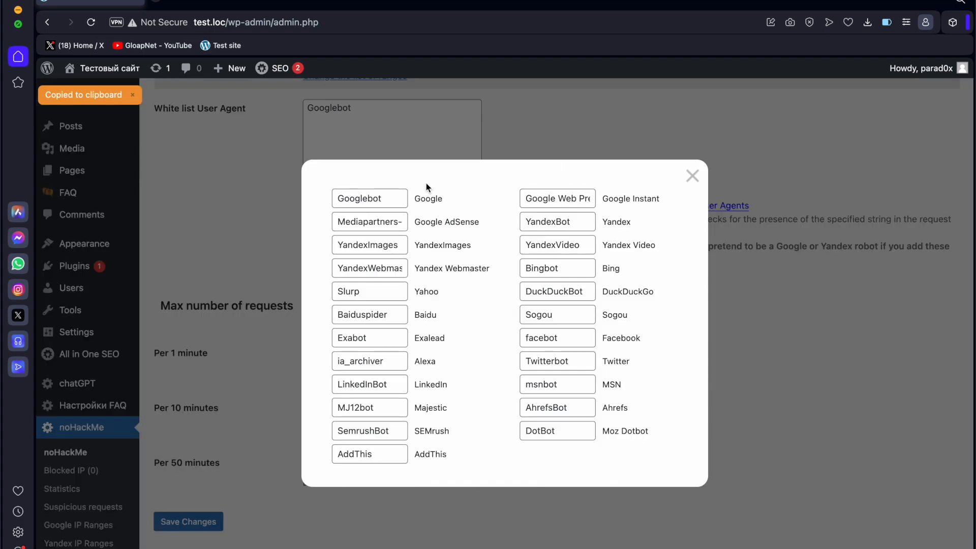
pyautogui.click(374, 244)
pyautogui.click(389, 125)
pyautogui.click(387, 122)
pyautogui.press('Return')
pyautogui.press('super+v')
pyautogui.click(546, 178)
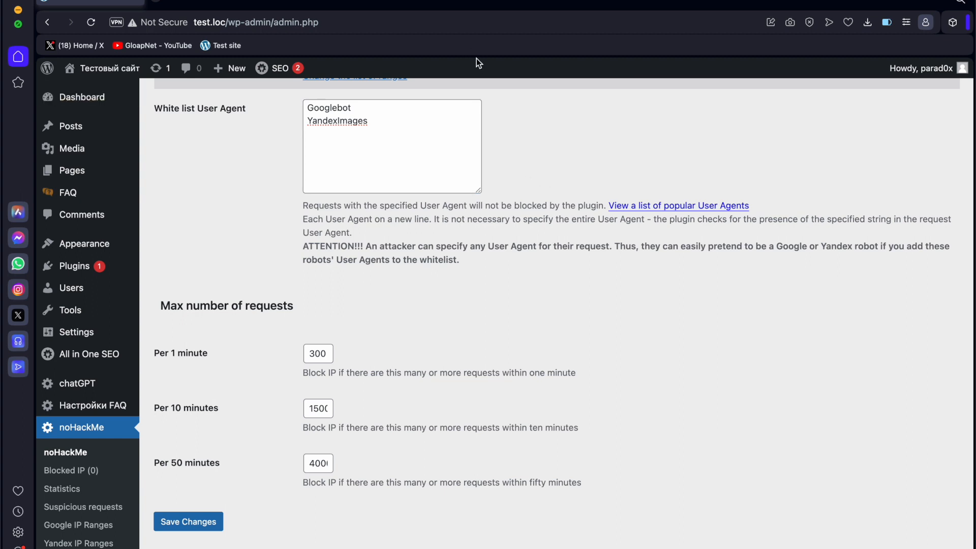
# Clear all entries from the User Agent whitelist
pyautogui.click(408, 126)
pyautogui.press('super+a')
pyautogui.press('BackSpace')
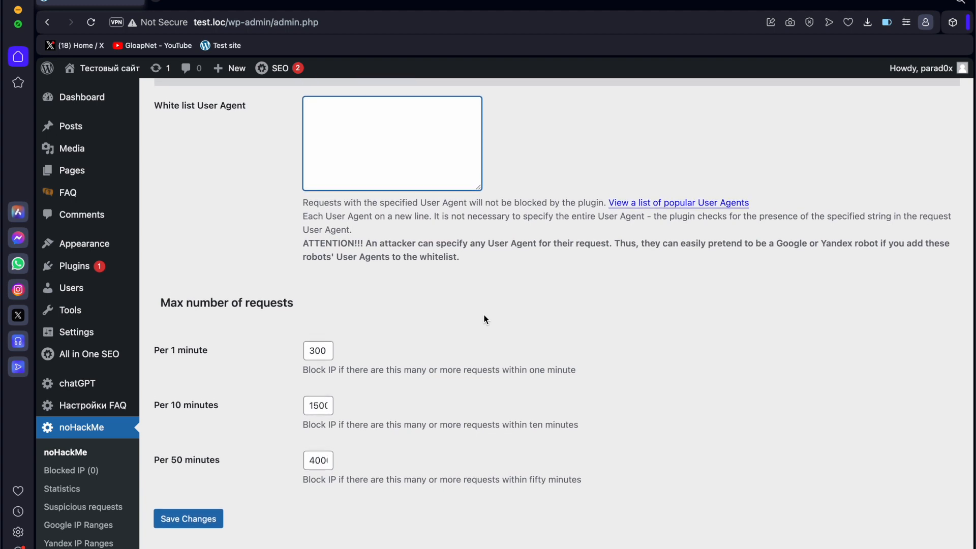
# Examine the maximum number of requests allowed per 1, 10 and 50 minutes
pyautogui.click(322, 355)
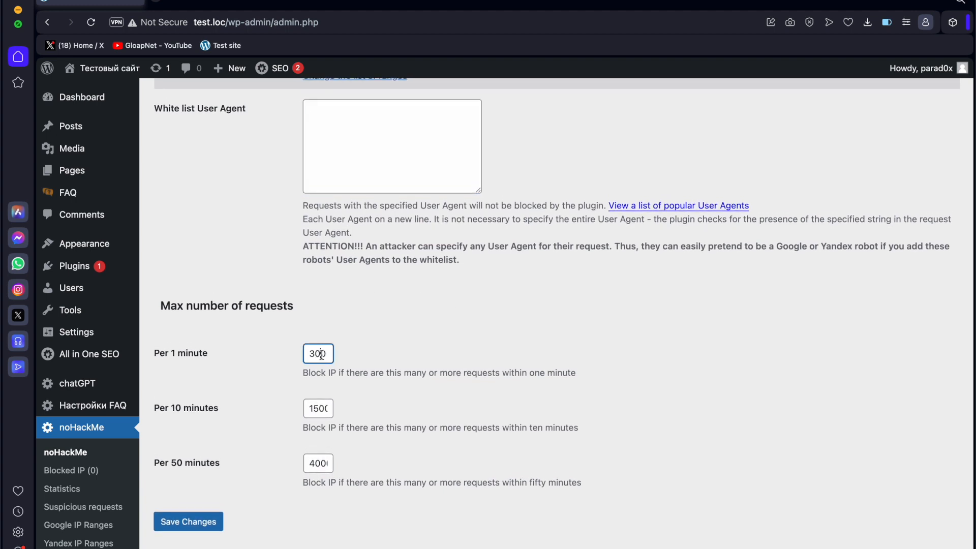
pyautogui.click(317, 409)
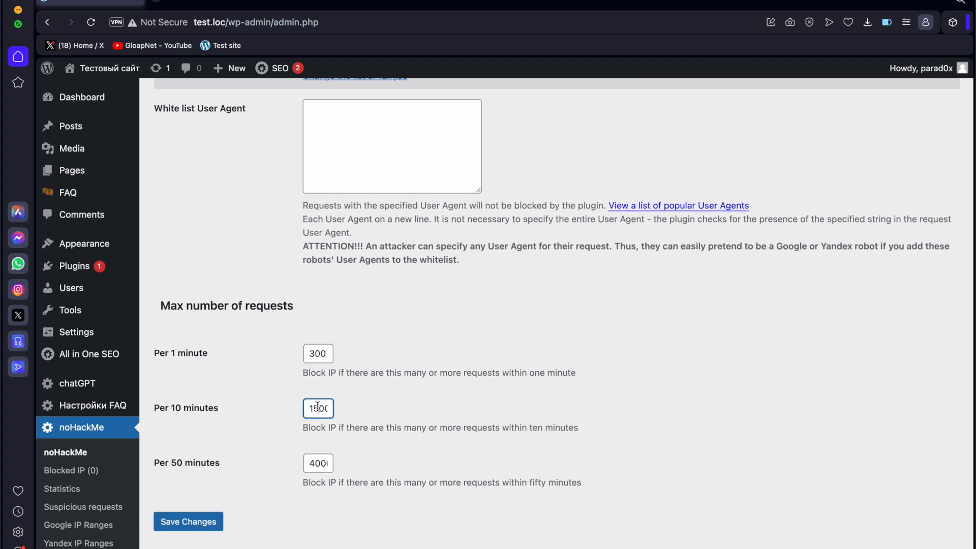
pyautogui.click(319, 465)
pyautogui.scroll(2, 551, 421)
pyautogui.scroll(10, 551, 421)
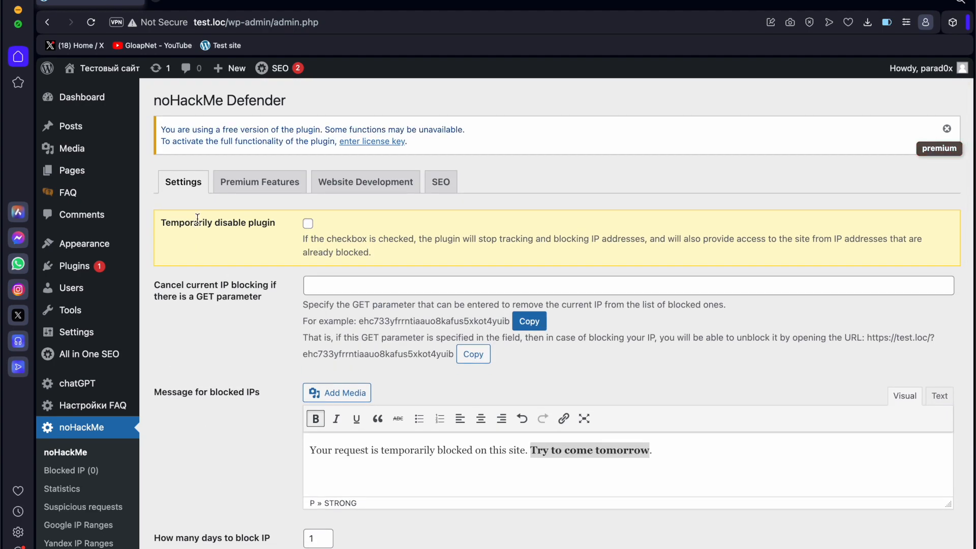
# View the plugin's Premium Features and Website Development pages and return to its Settings page
pyautogui.click(263, 184)
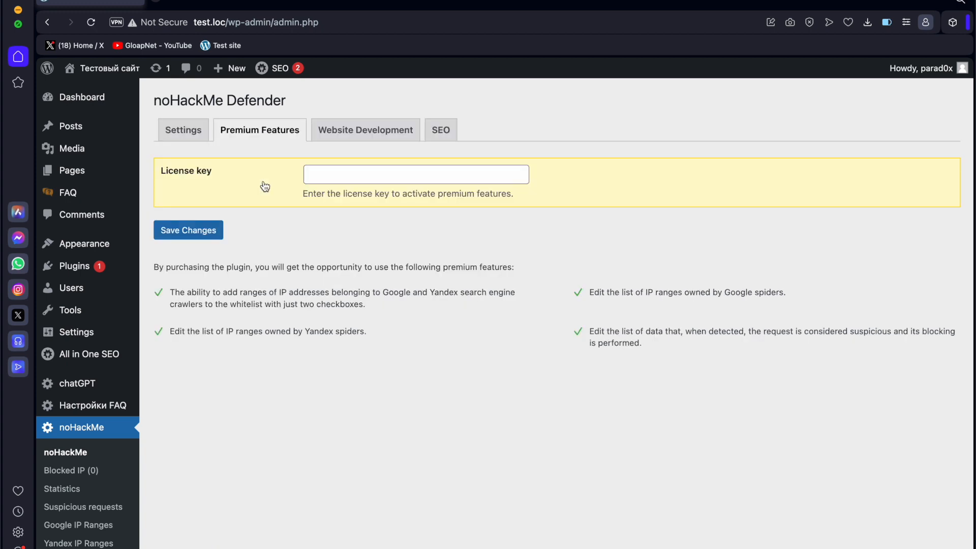
pyautogui.click(349, 131)
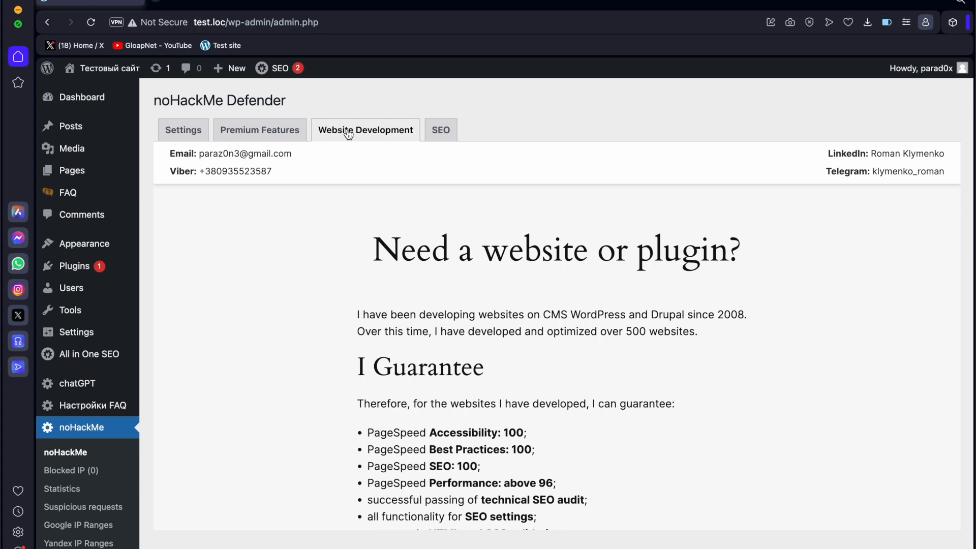
pyautogui.click(184, 131)
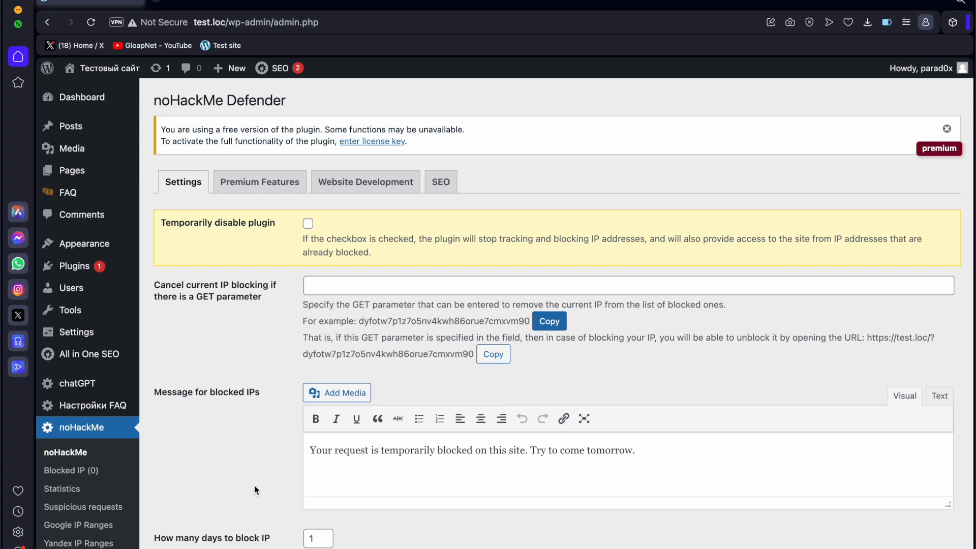
# Open the plugin's list of Yandex spider IP ranges
pyautogui.click(77, 542)
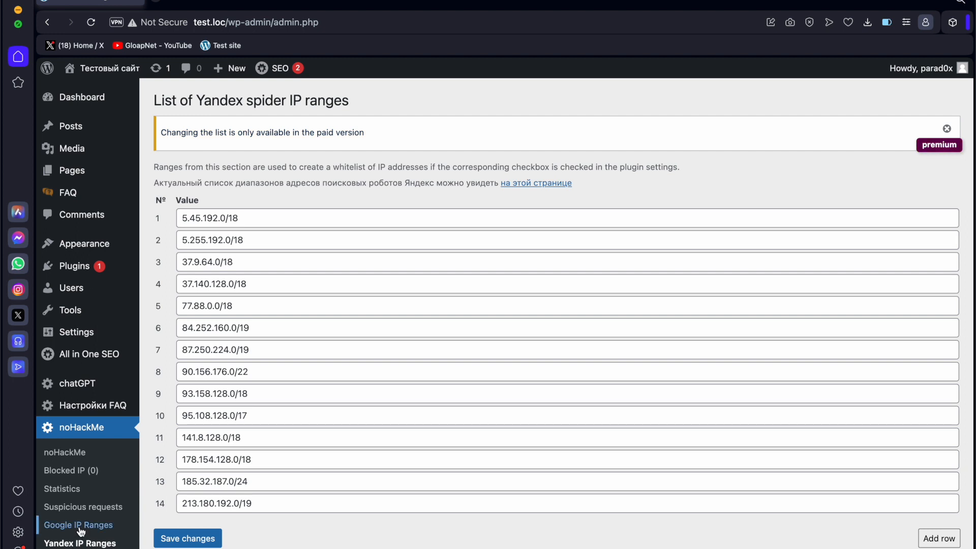
# Review the plugin's Google IP Ranges, Suspicious requests and Statistics pages, selecting the socket.gethost entry in the suspicious list
pyautogui.click(79, 526)
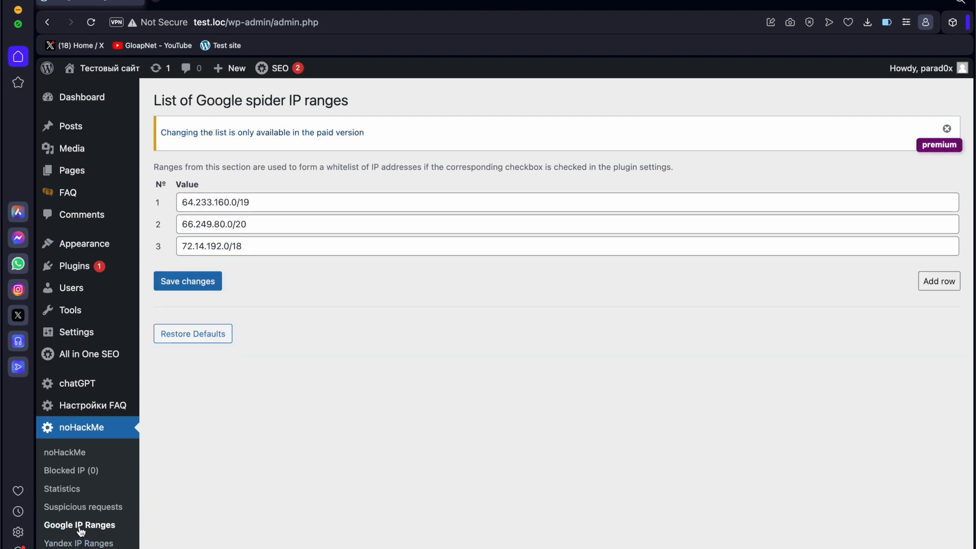
pyautogui.click(93, 508)
pyautogui.scroll(-3, 318, 462)
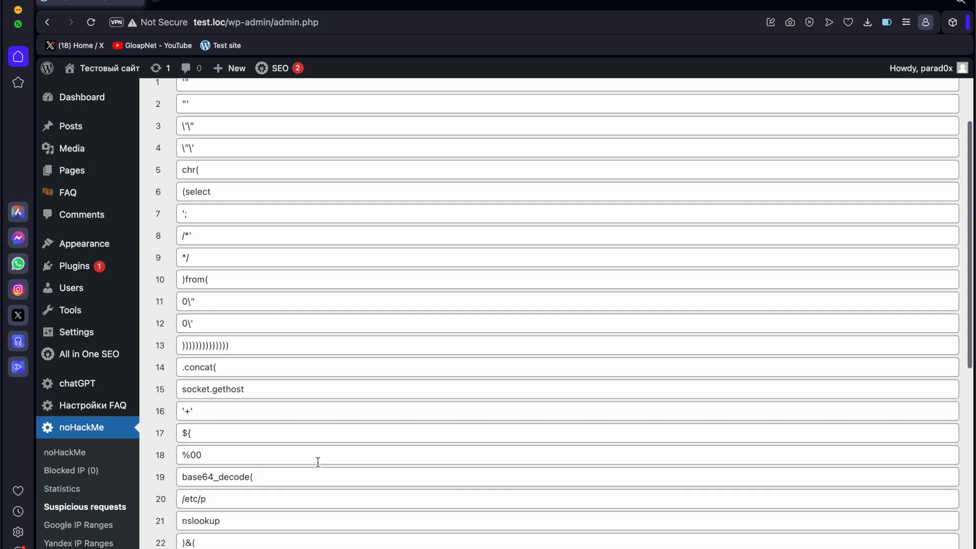
pyautogui.click(276, 386)
pyautogui.tripleClick(254, 385)
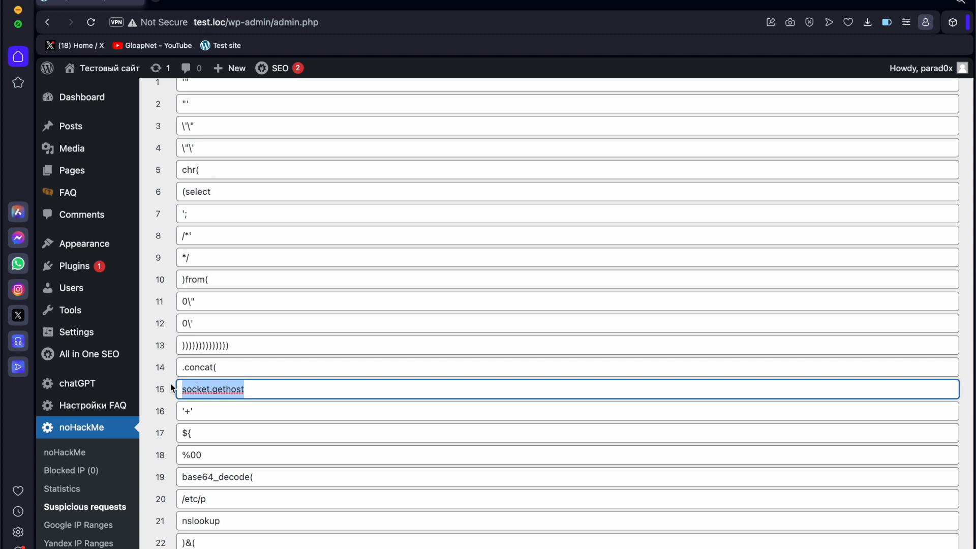
pyautogui.click(63, 489)
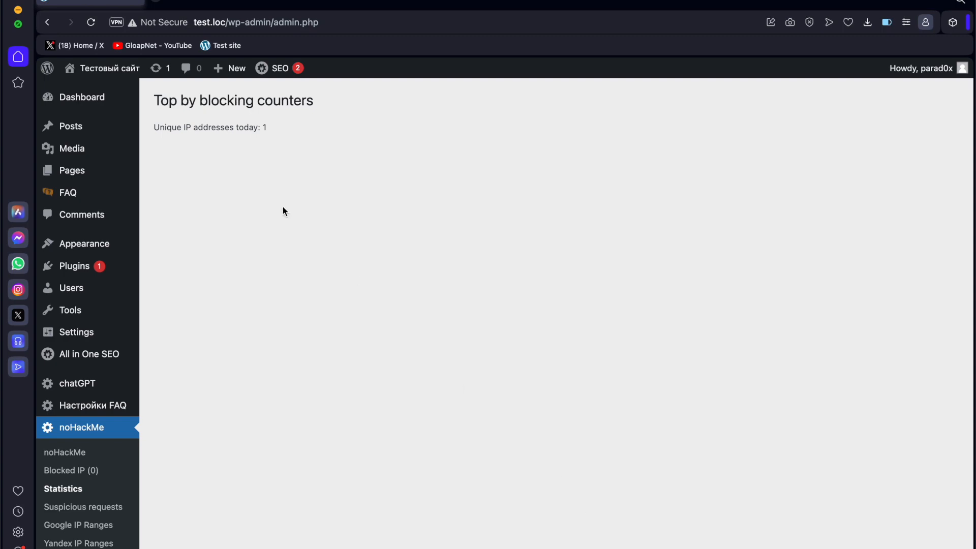
# Send a suspicious request to the site from a separate browser tab by loading test.loc/?test=socket.gethost
pyautogui.click(155, 2)
pyautogui.write('test')
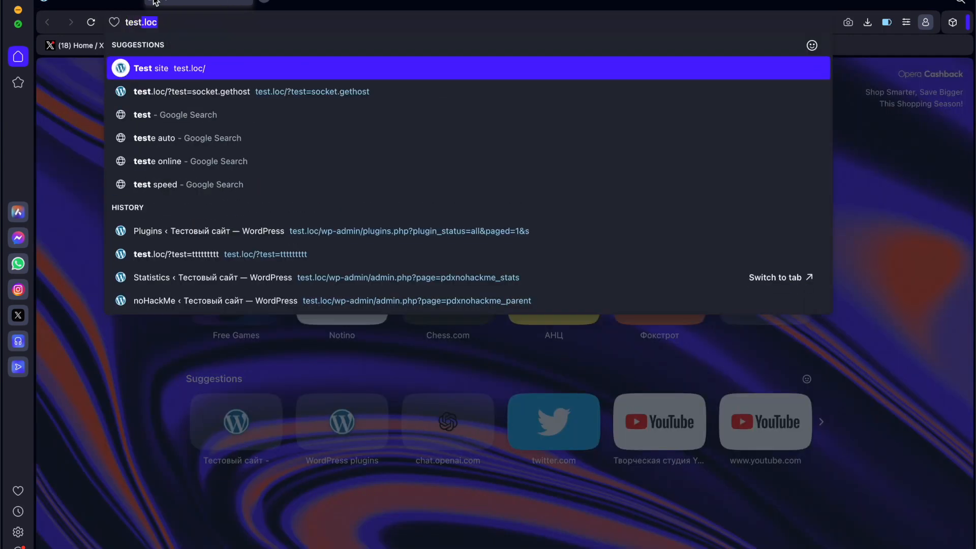
pyautogui.press('Right')
pyautogui.write('?')
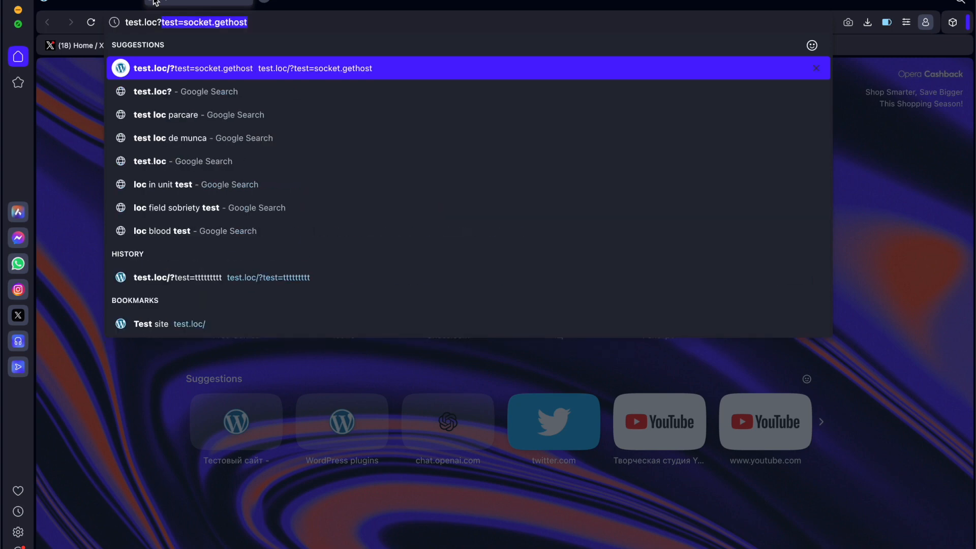
pyautogui.write('test')
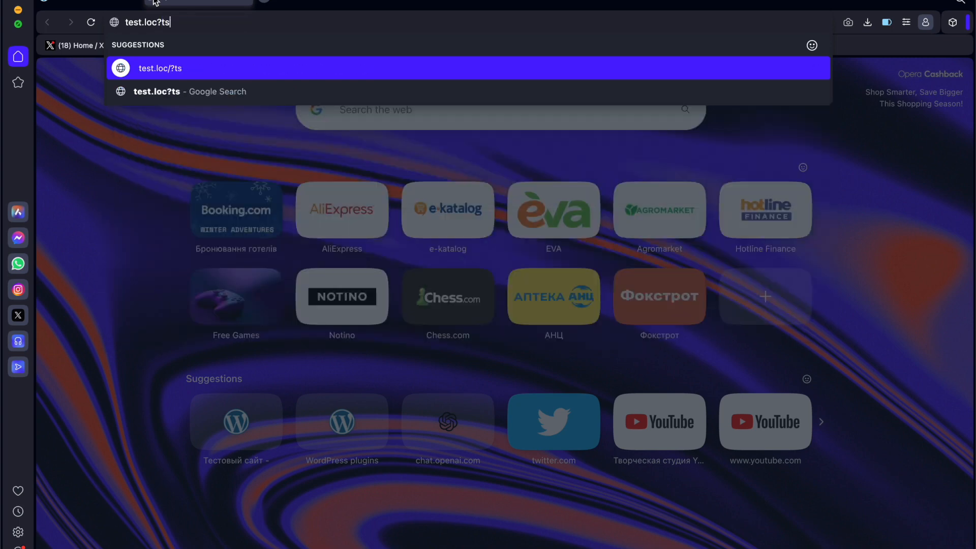
pyautogui.press('Right')
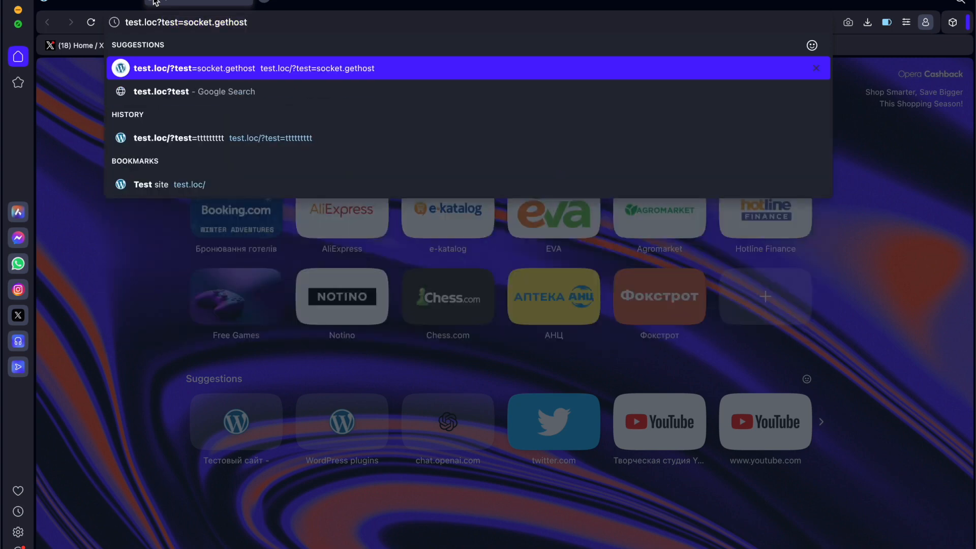
pyautogui.press('Return')
# Remove the query string from the address and load the plain test.loc home page
pyautogui.click(386, 24)
pyautogui.click(386, 24)
pyautogui.keyDown('shift'); pyautogui.click(231, 22); pyautogui.keyUp('shift')
pyautogui.press('BackSpace')
pyautogui.press('Return')
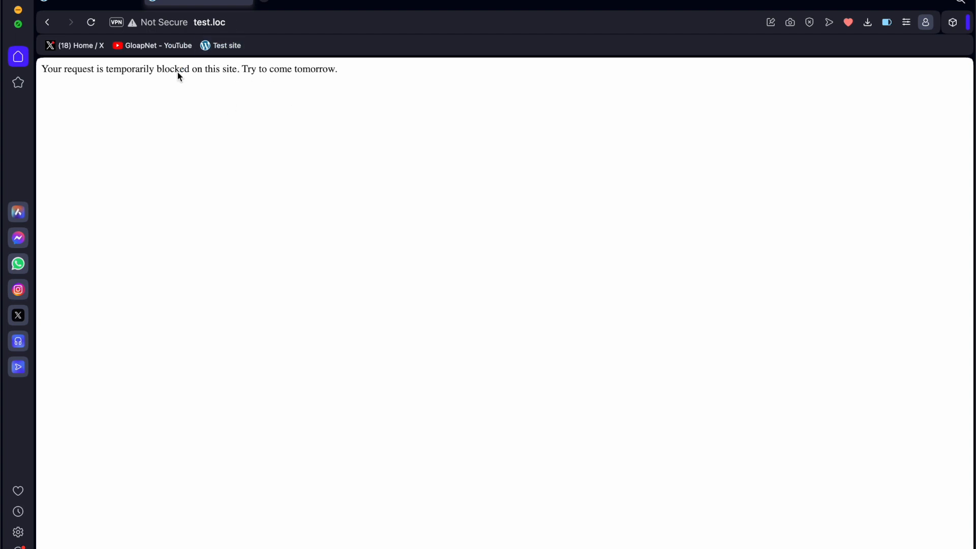
# Return to the WordPress admin, refresh it and delete the 127.0.0.1 block from the plugin's Blocked IP list
pyautogui.click(105, 4)
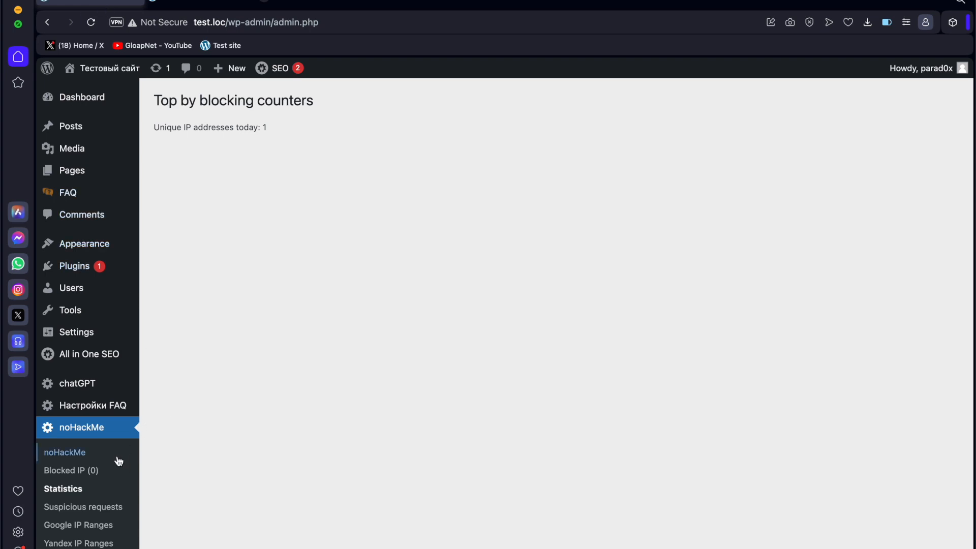
pyautogui.press('super+r')
pyautogui.click(77, 473)
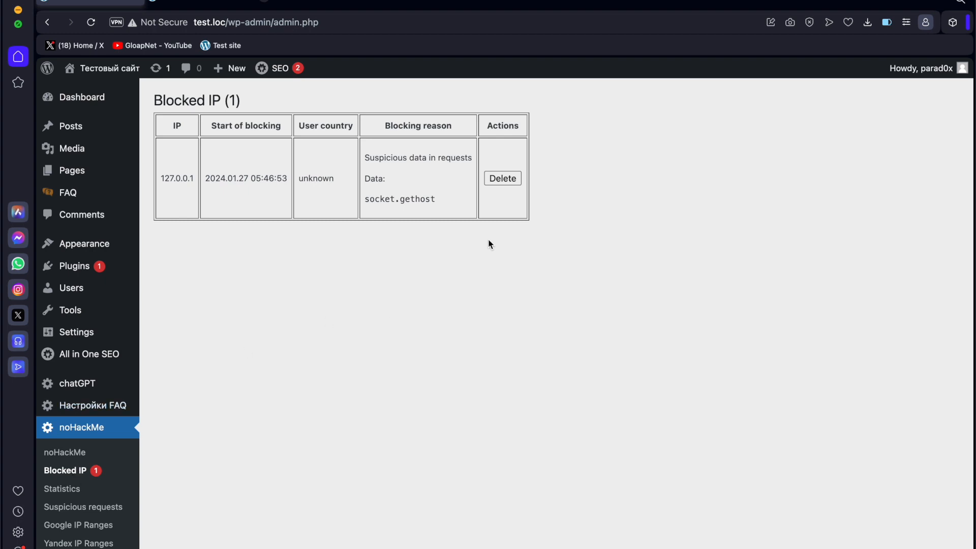
pyautogui.click(503, 180)
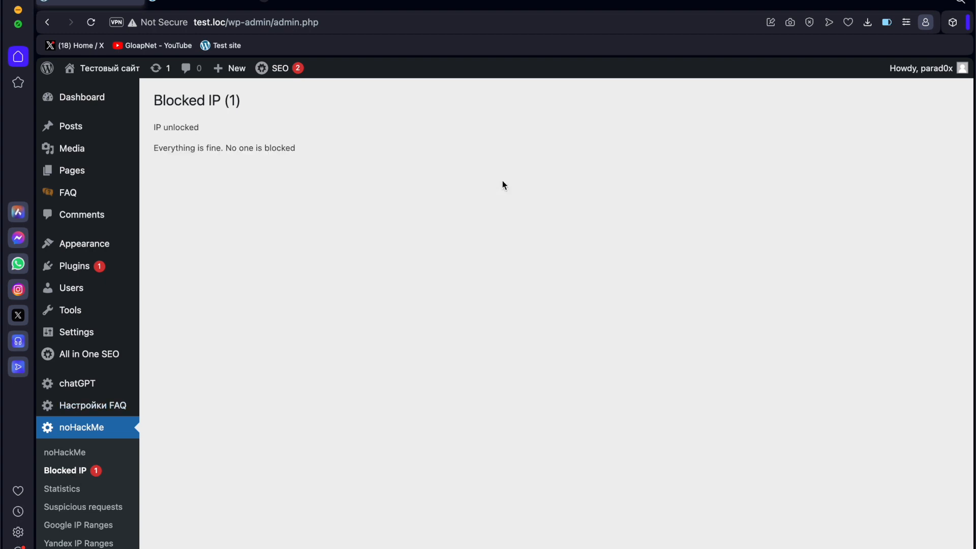
# Reload the test.loc home page to check whether the site can be accessed
pyautogui.click(244, 3)
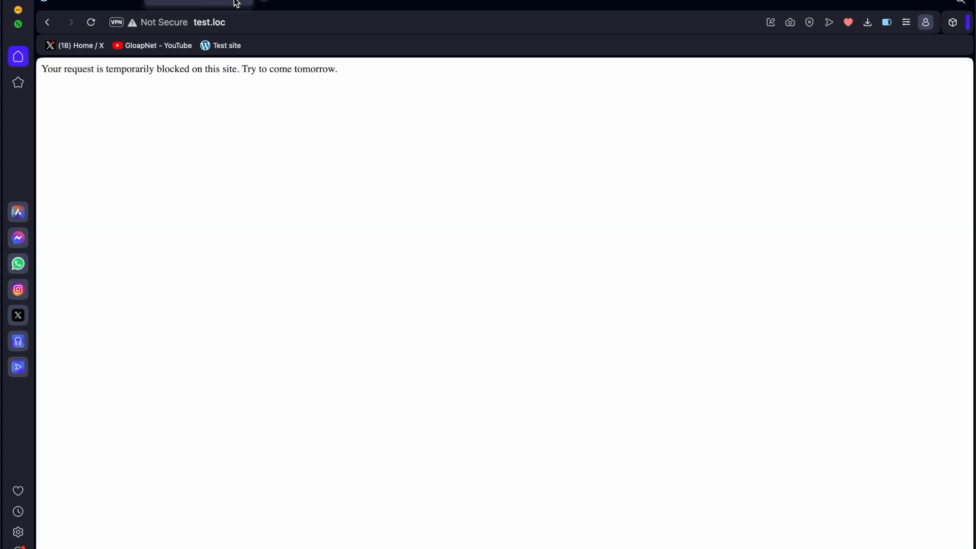
pyautogui.click(284, 16)
pyautogui.press('Return')
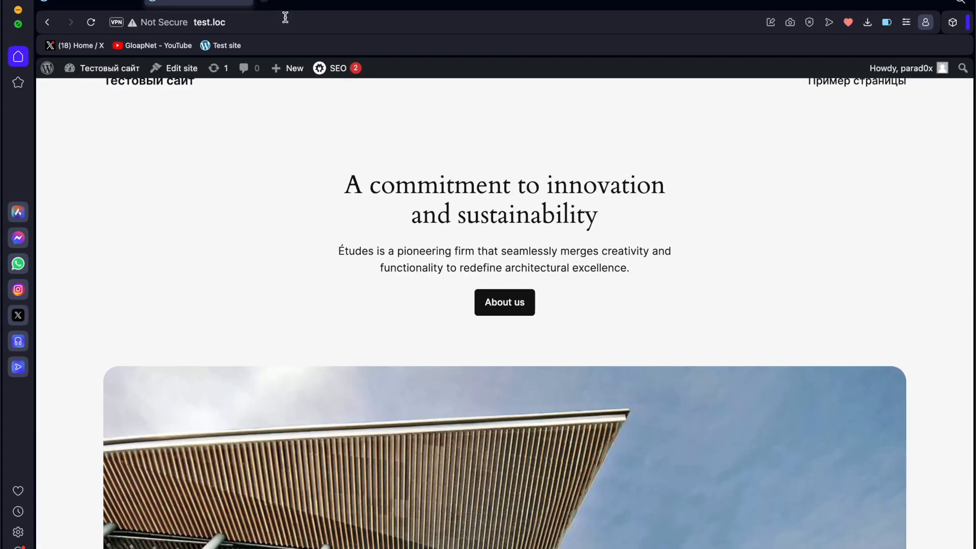
pyautogui.scroll(1, 762, 205)
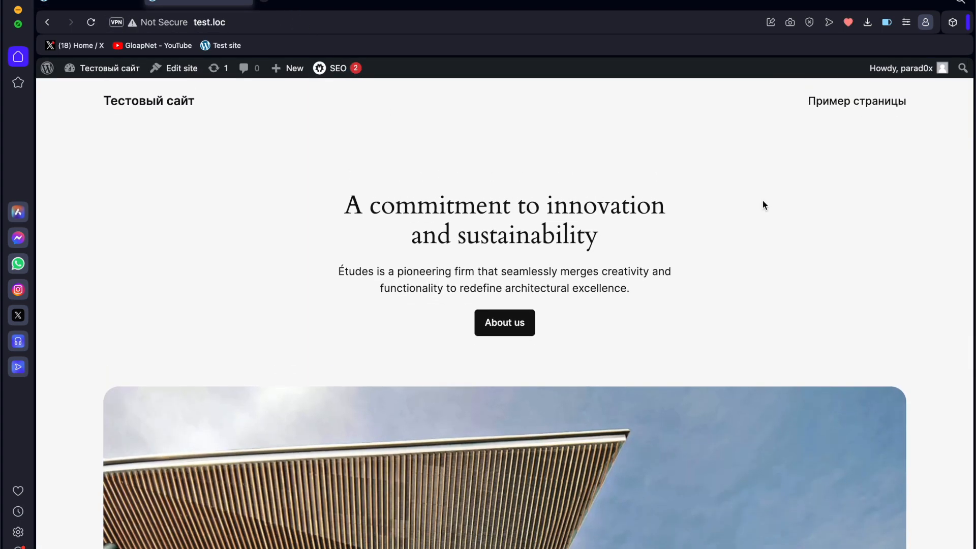
# Browse between the test site's sample page and home page, and check the view counters in the plugin's Statistics
pyautogui.click(874, 111)
pyautogui.click(168, 100)
pyautogui.click(847, 106)
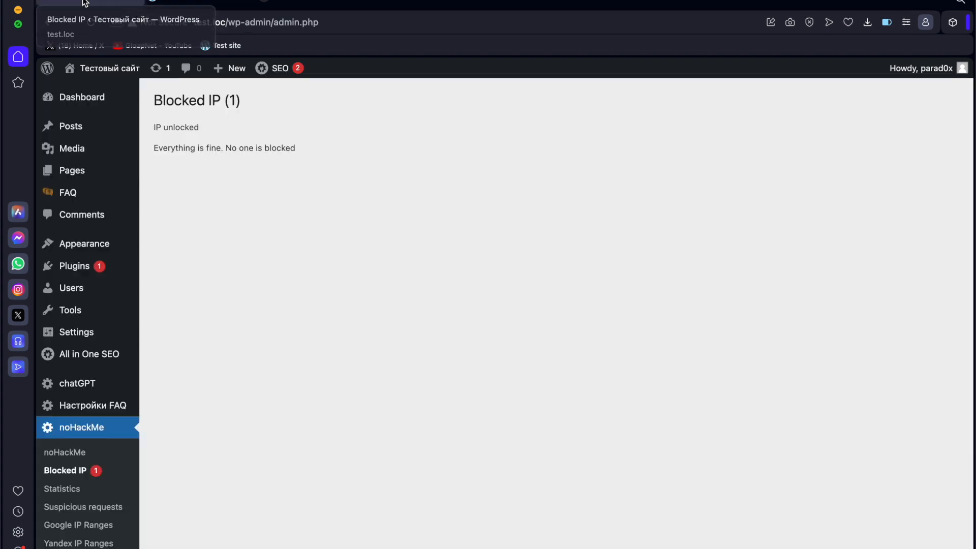
pyautogui.click(84, 3)
pyautogui.click(72, 490)
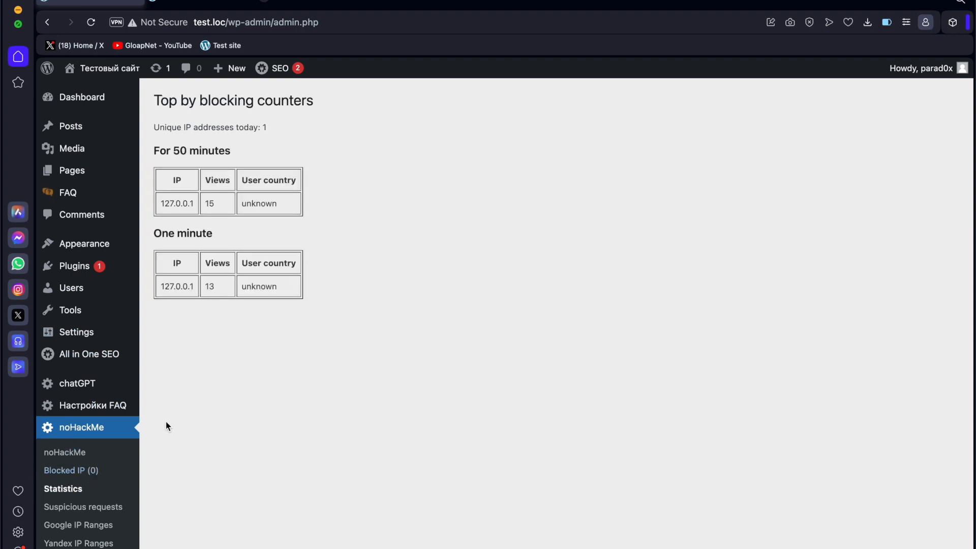
# Deactivate the NoHackMe Defender plugin in the list of installed plugins
pyautogui.click(75, 269)
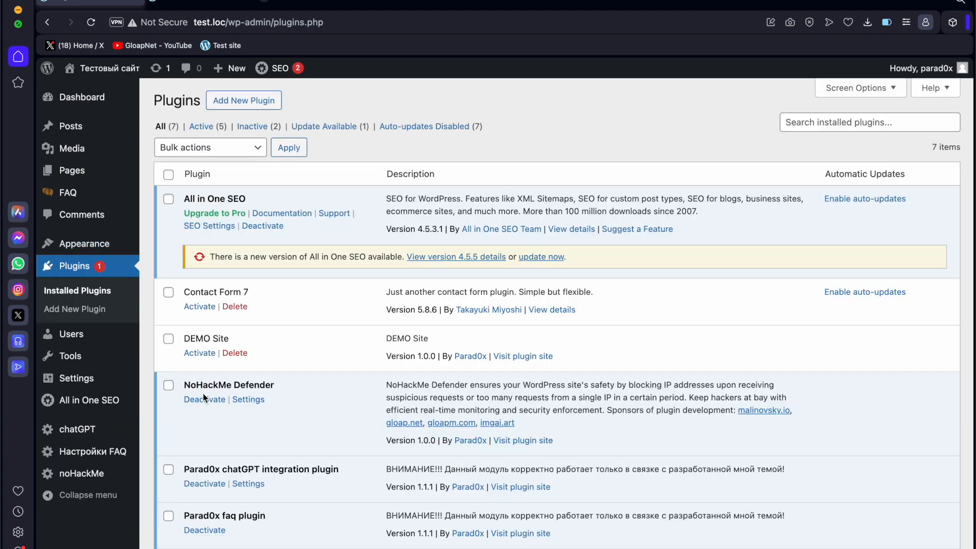
pyautogui.click(203, 399)
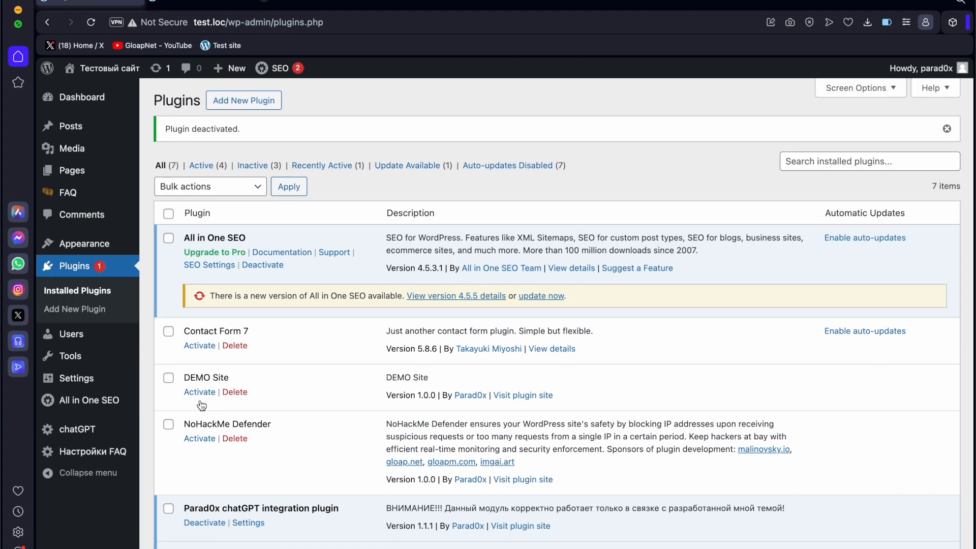
# Switch to the code editor to examine the opening lines of wp-config.php, and return to the browser's plugin list
pyautogui.press('super+Tab')
pyautogui.press('super+Tab')
pyautogui.press('super+Tab')
pyautogui.press('super+Tab')
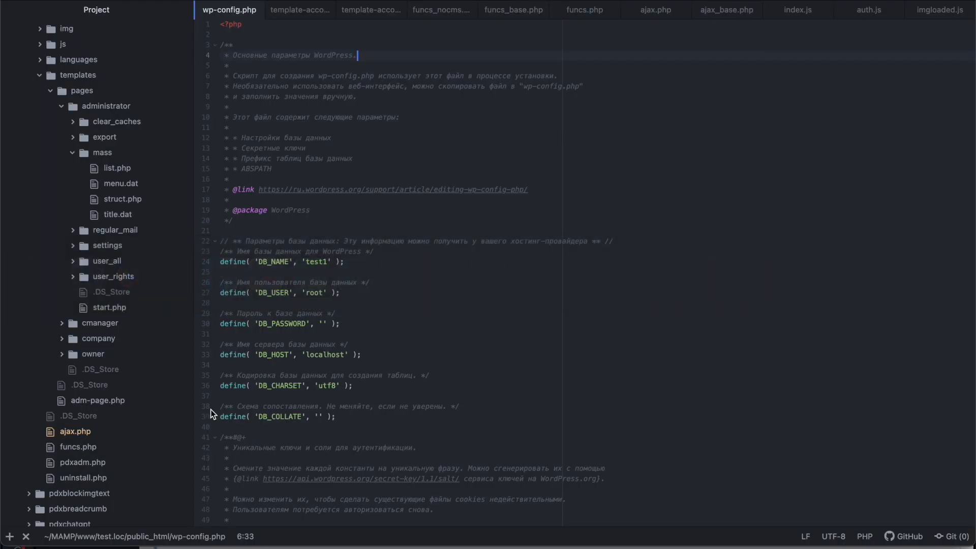
pyautogui.tripleClick(220, 23)
pyautogui.moveTo(220, 23); pyautogui.dragTo(230, 48)
pyautogui.click(377, 76)
pyautogui.press('super+Tab')
pyautogui.press('super+Tab')
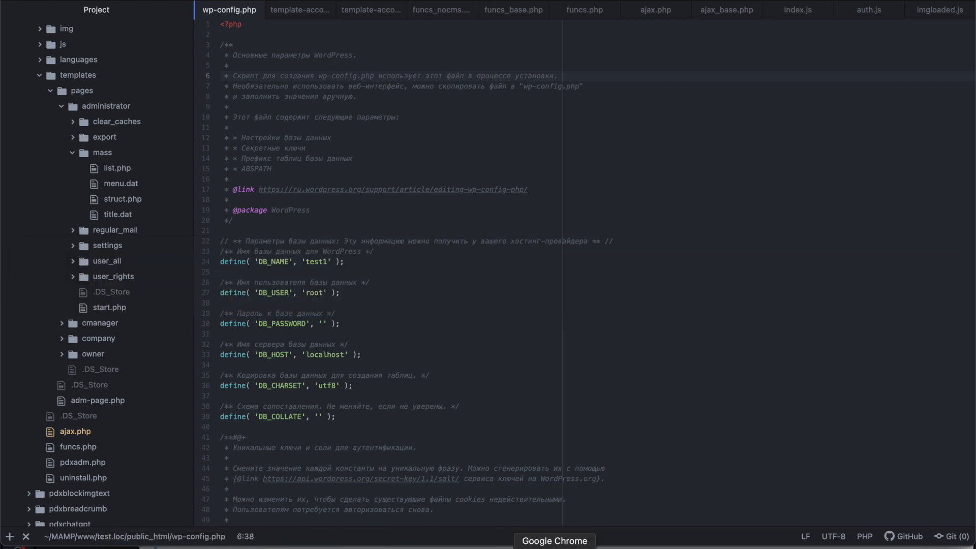
pyautogui.click(575, 546)
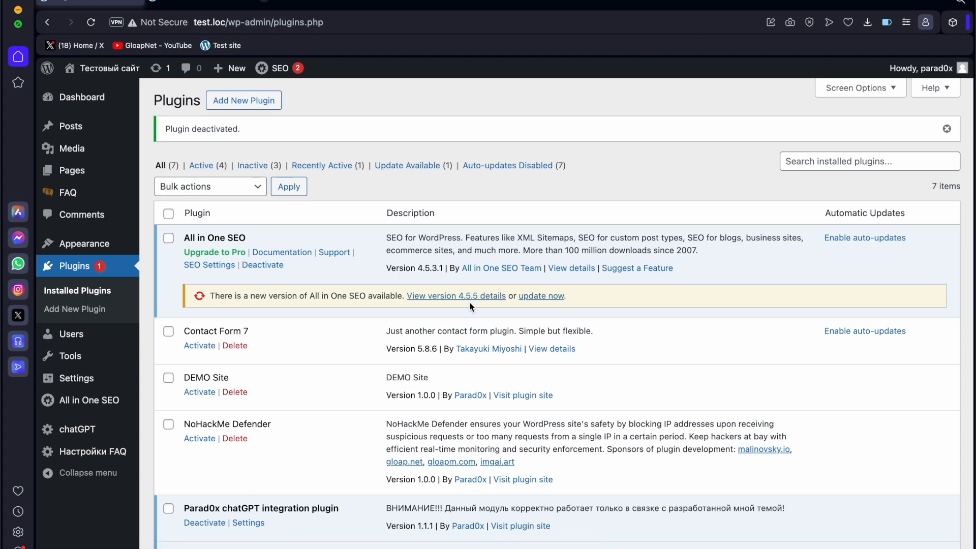